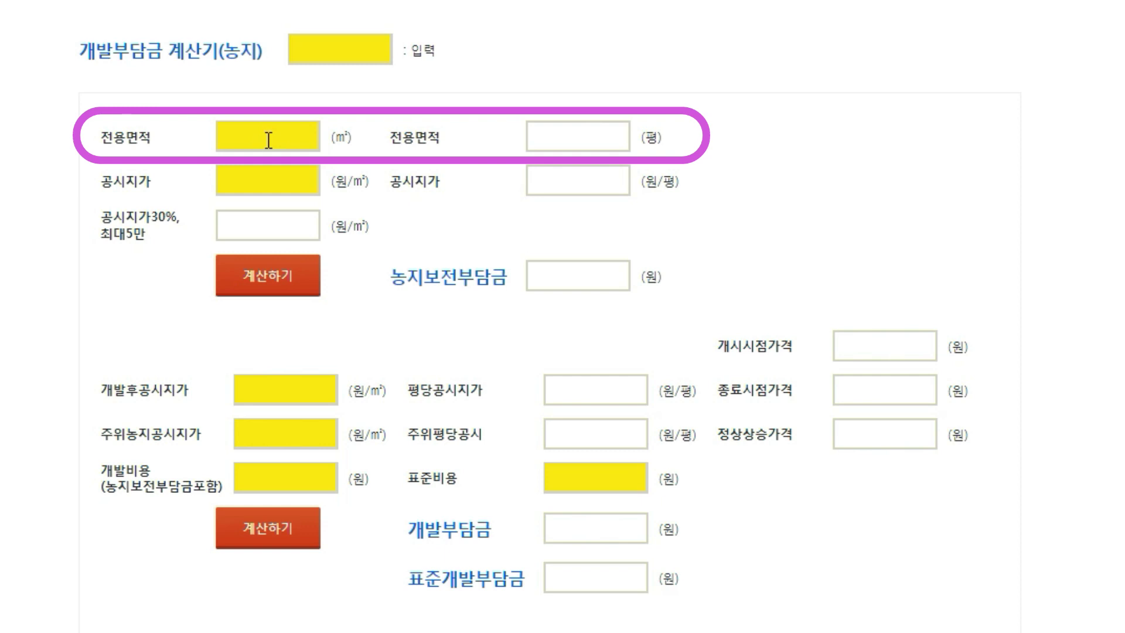
In the farmland calculator, set 전용면적 to 472 m² and 공시지가 to 41300 won/m², and calculate the 농지보전부담금
click(269, 141)
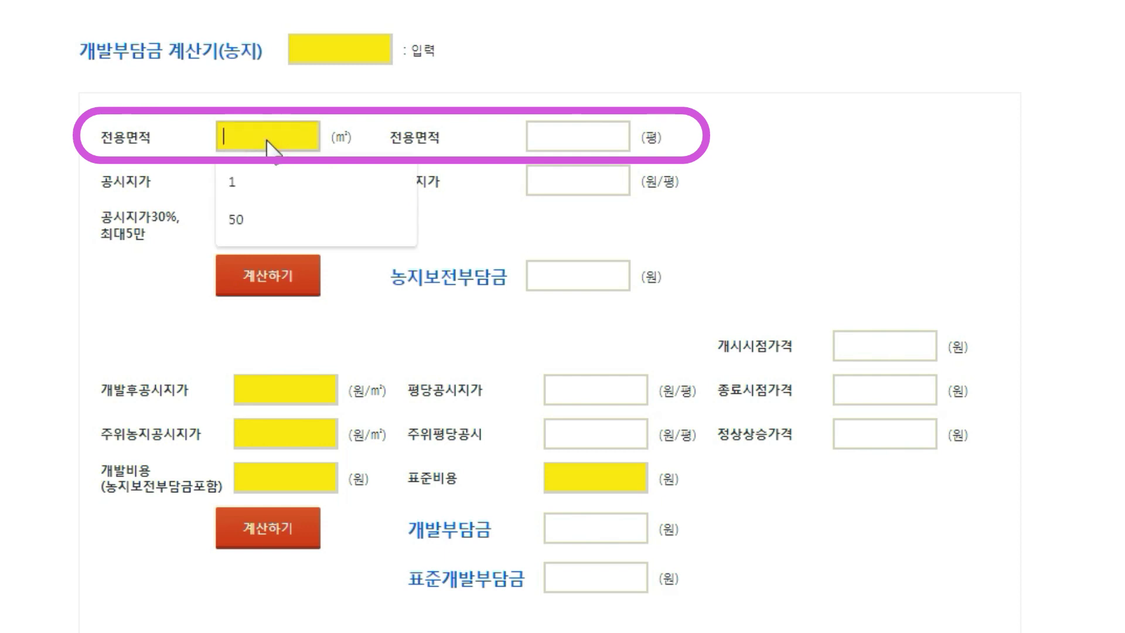
text(472)
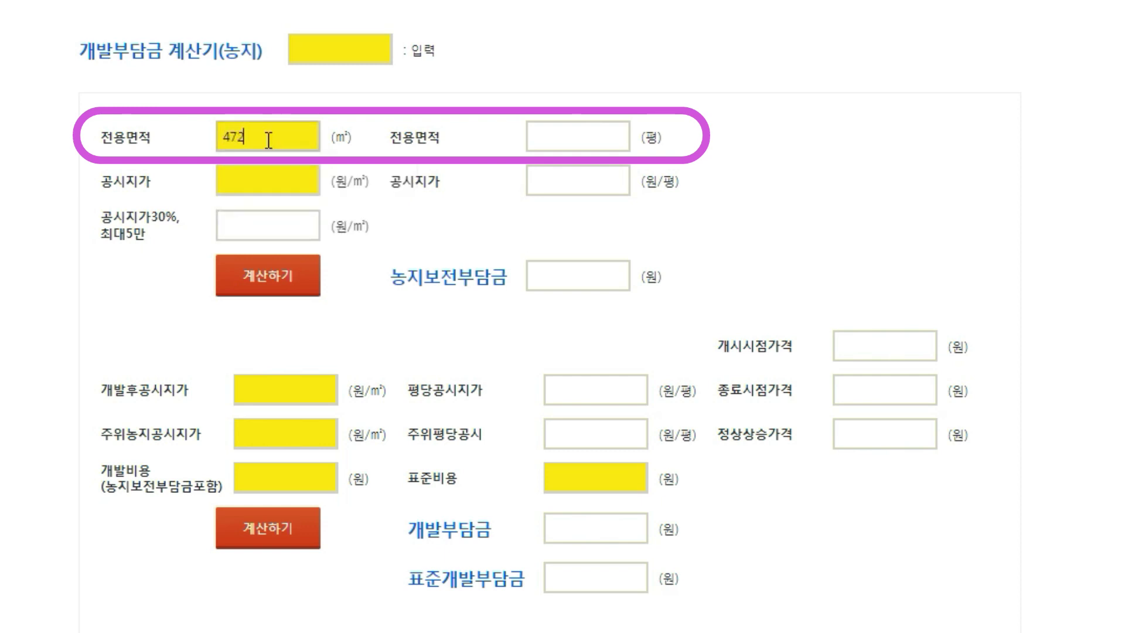
click(258, 178)
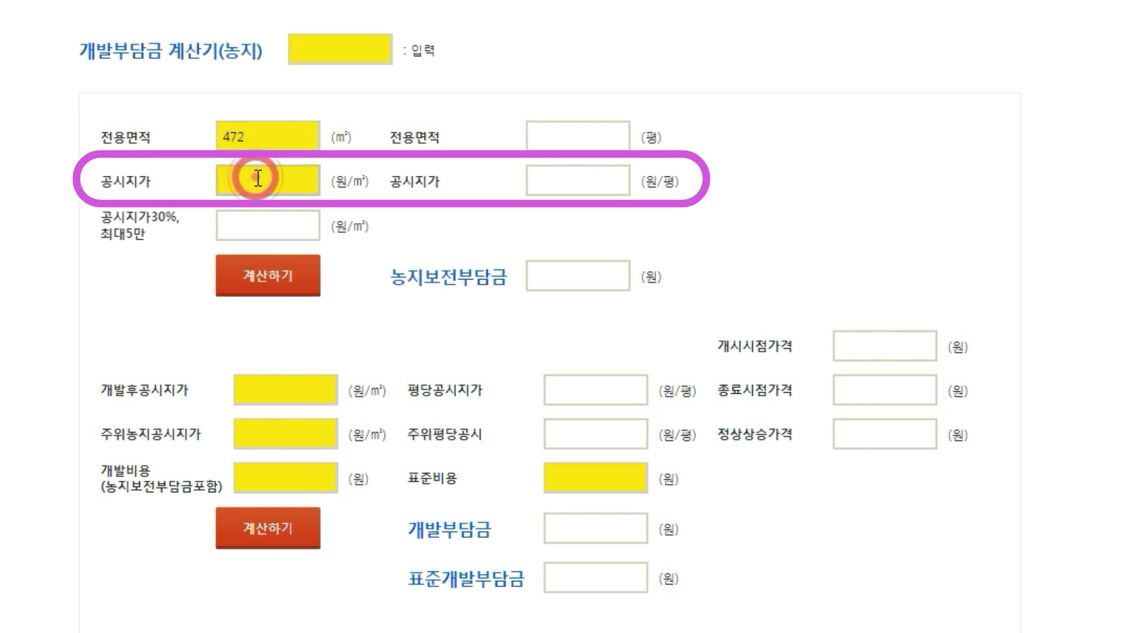
text(41300)
click(283, 281)
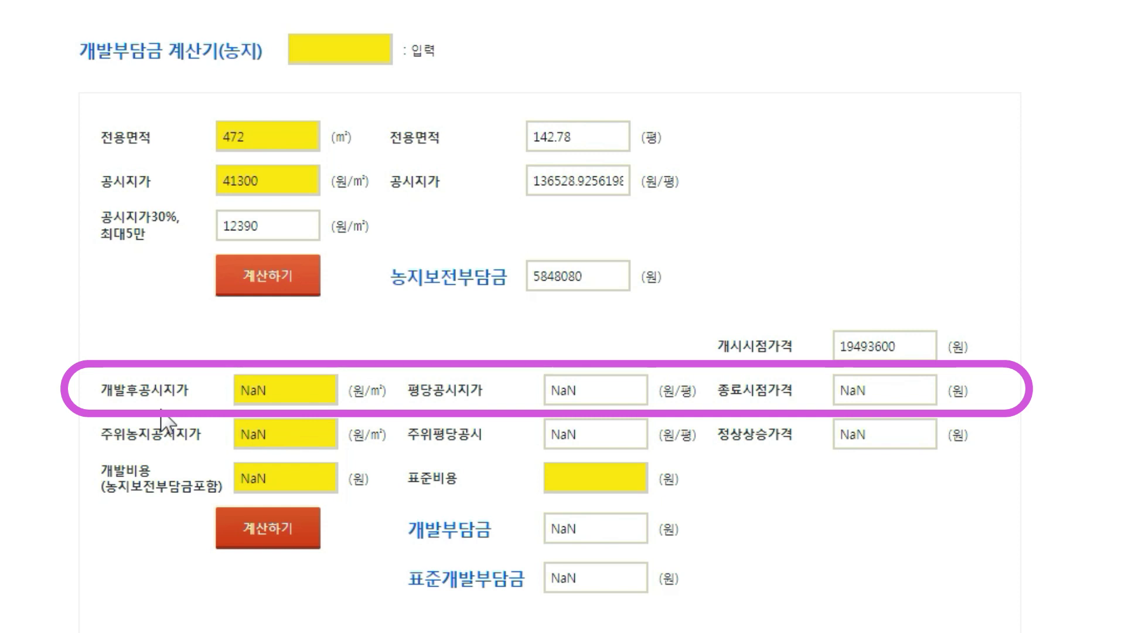
Set the farmland's 개발후공시지가 to 120000 won/m² and the 주위농지공시지가 to 42000 won/m²
double_click(278, 388)
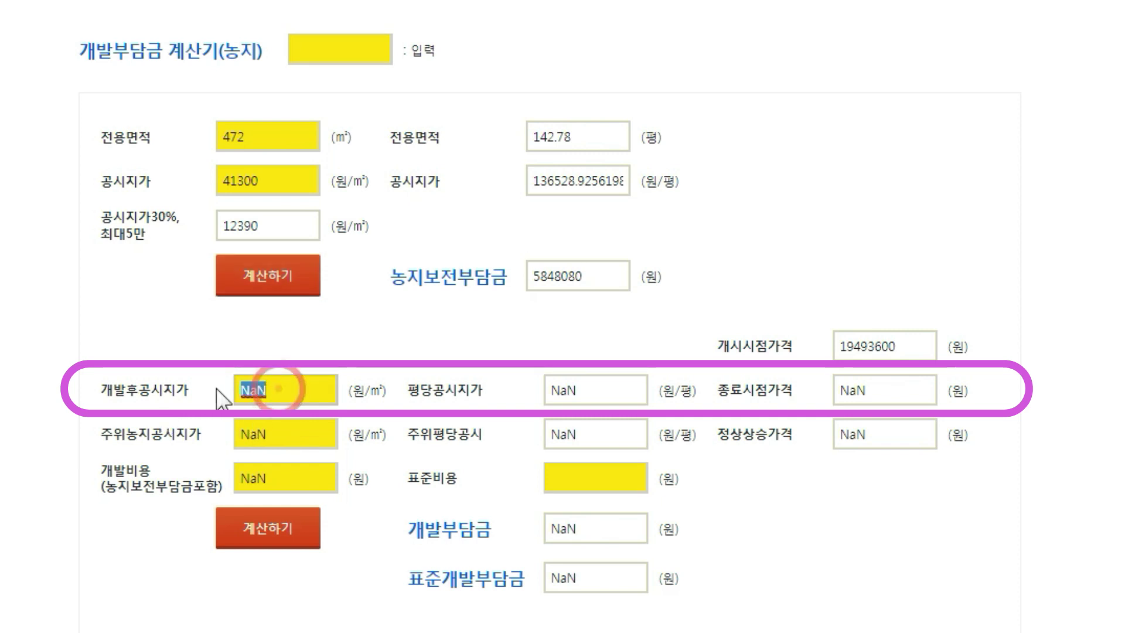
text(12000)
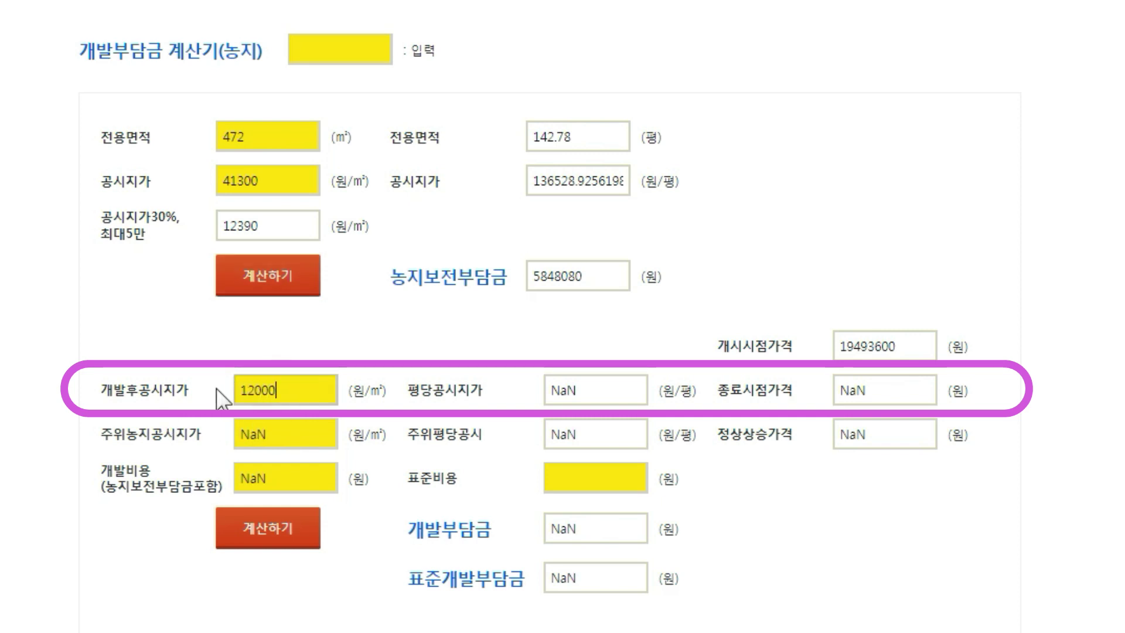
text(0)
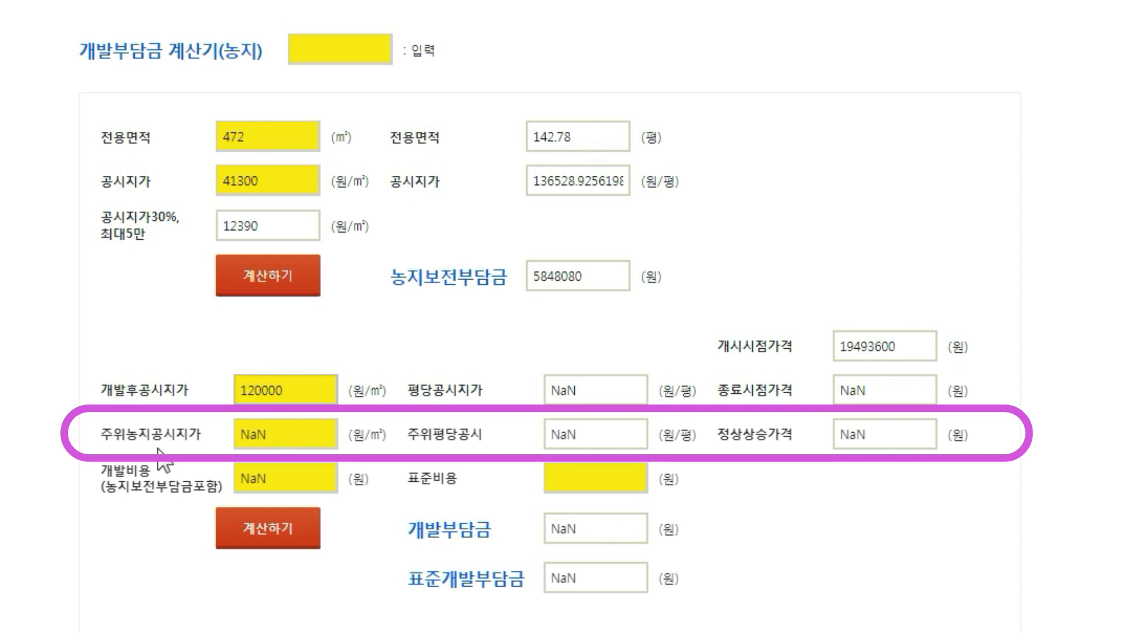
drag(283, 433, 231, 435)
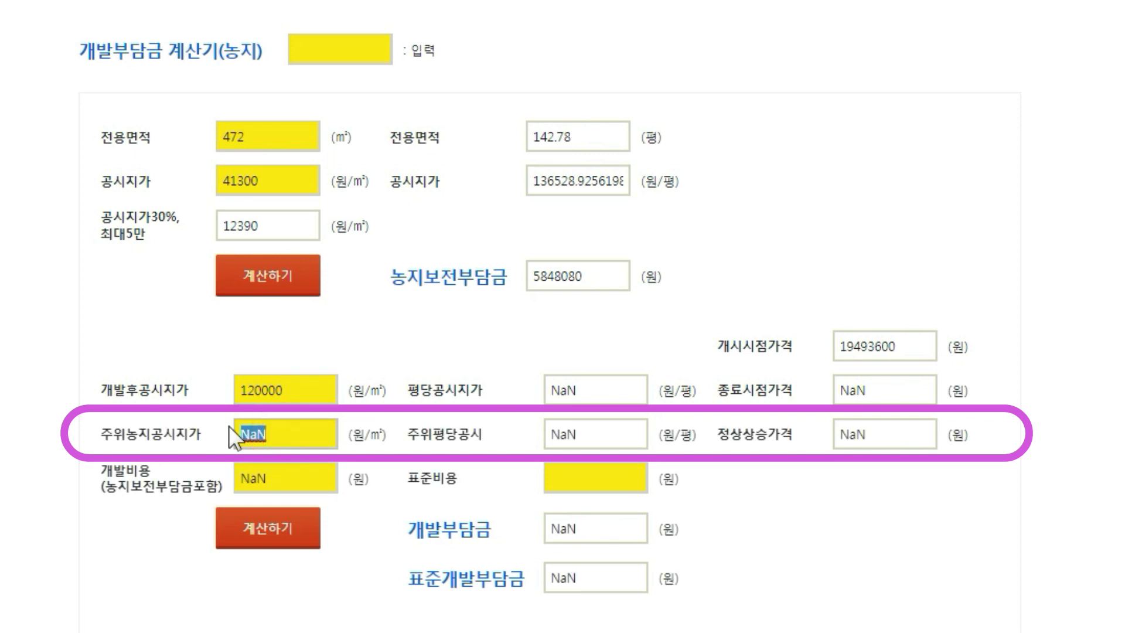
key(BackSpace)
text(42000)
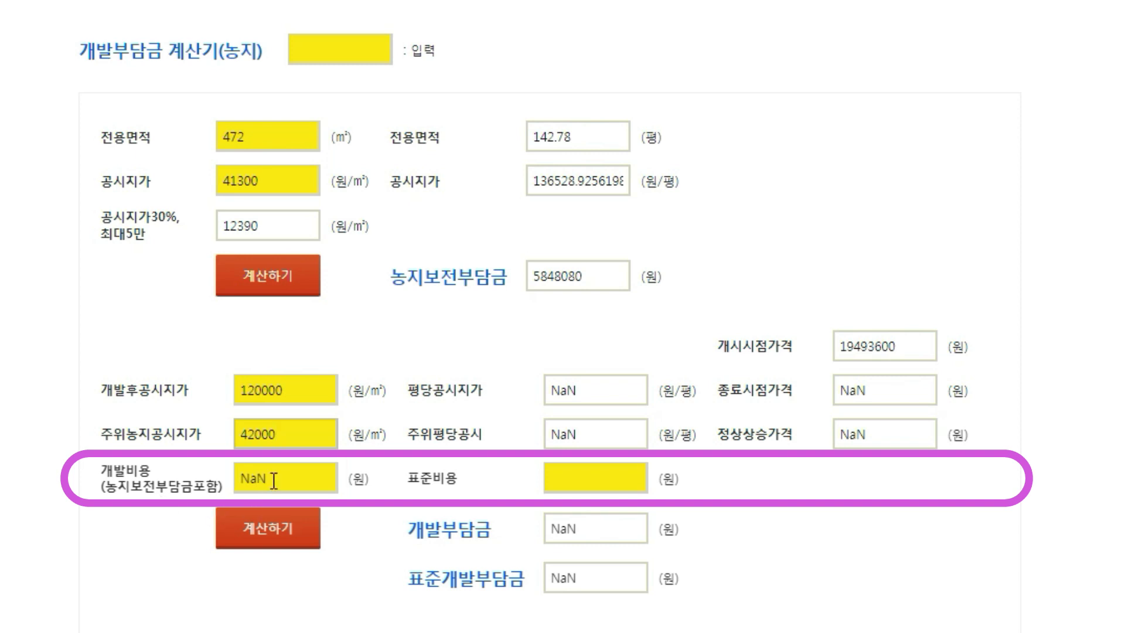
Set the farmland's 개발비용 to 20000000 won and calculate the 개발부담금
drag(273, 480, 223, 477)
text(200000)
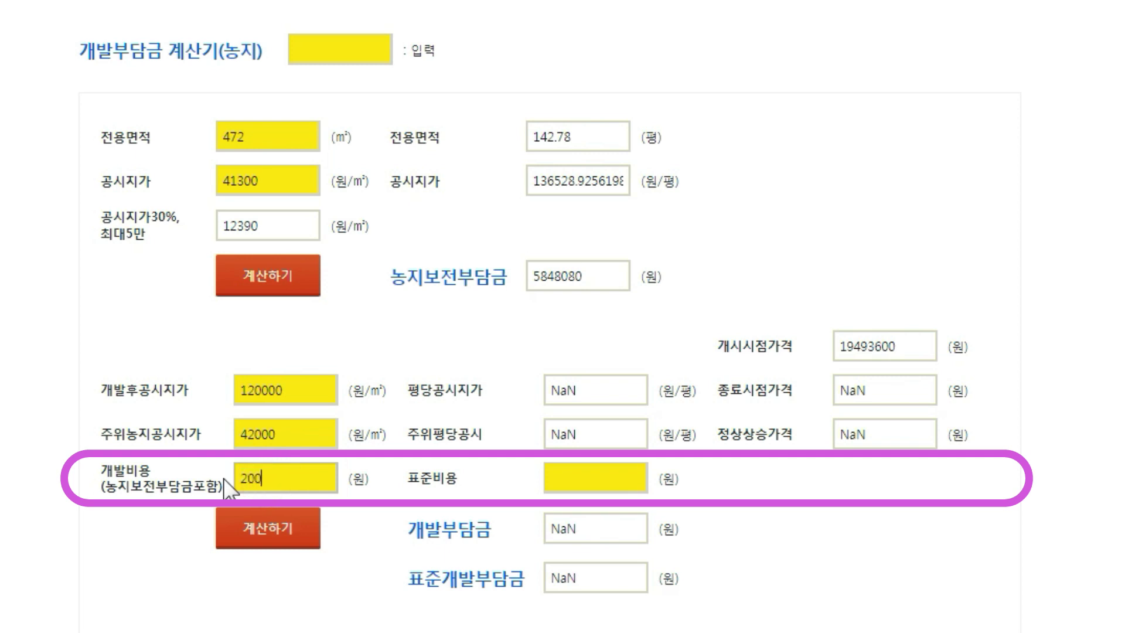
text(00)
click(257, 530)
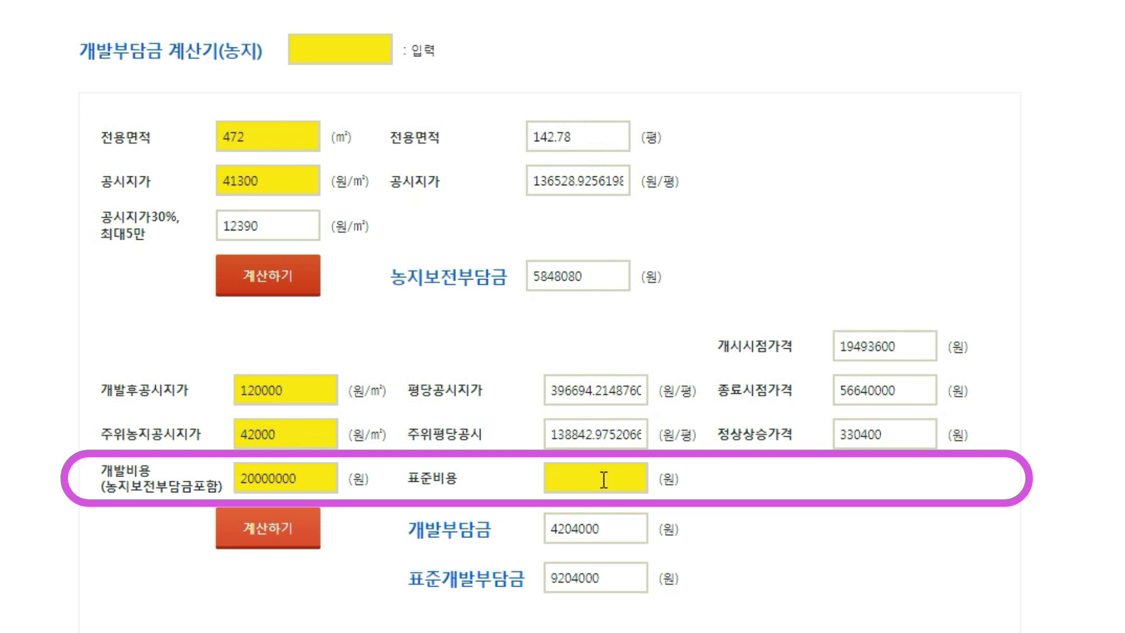
Set the farmland's 표준비용 to 36460 won and recalculate the development charges
click(603, 478)
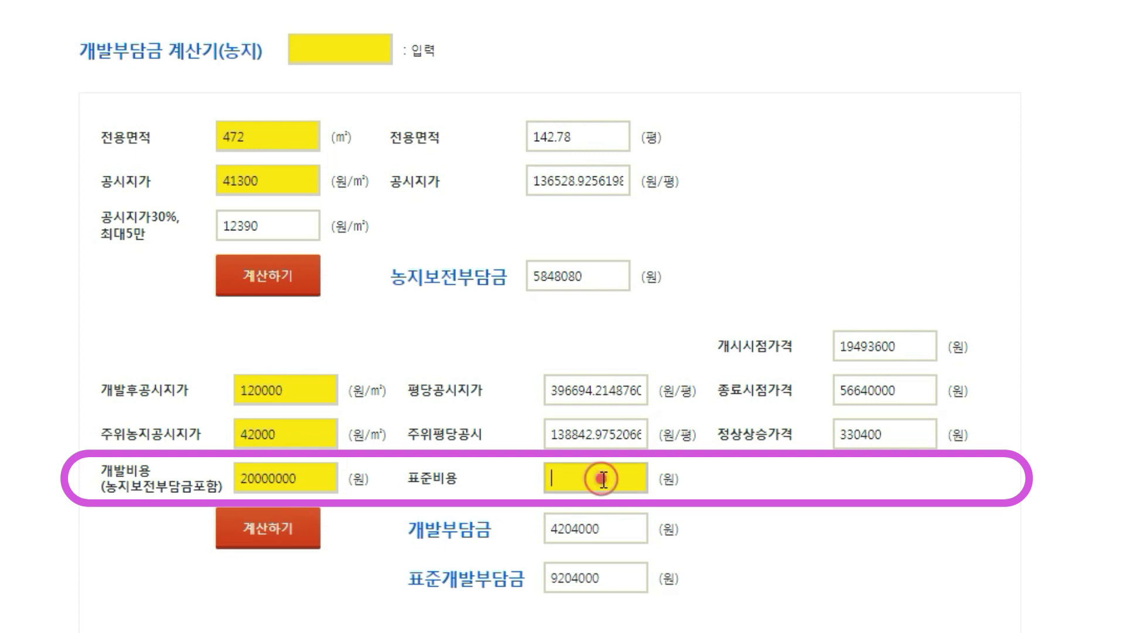
text(36460)
click(264, 534)
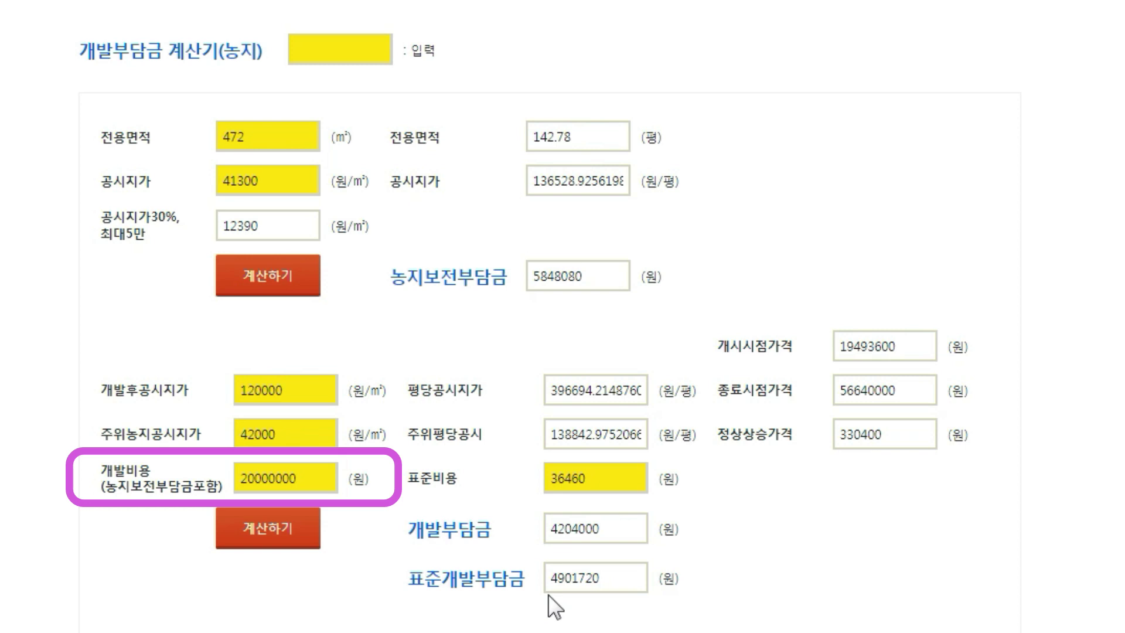
Replace the farmland's 개발비용 with 0 and recalculate the 개발부담금
drag(310, 479, 251, 486)
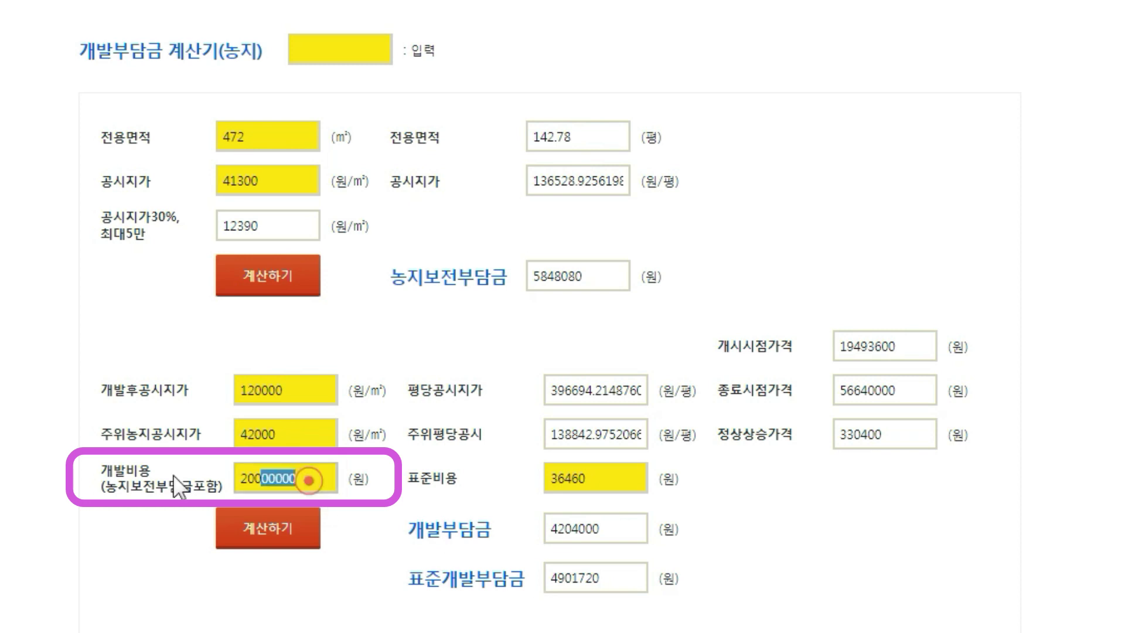
text(0)
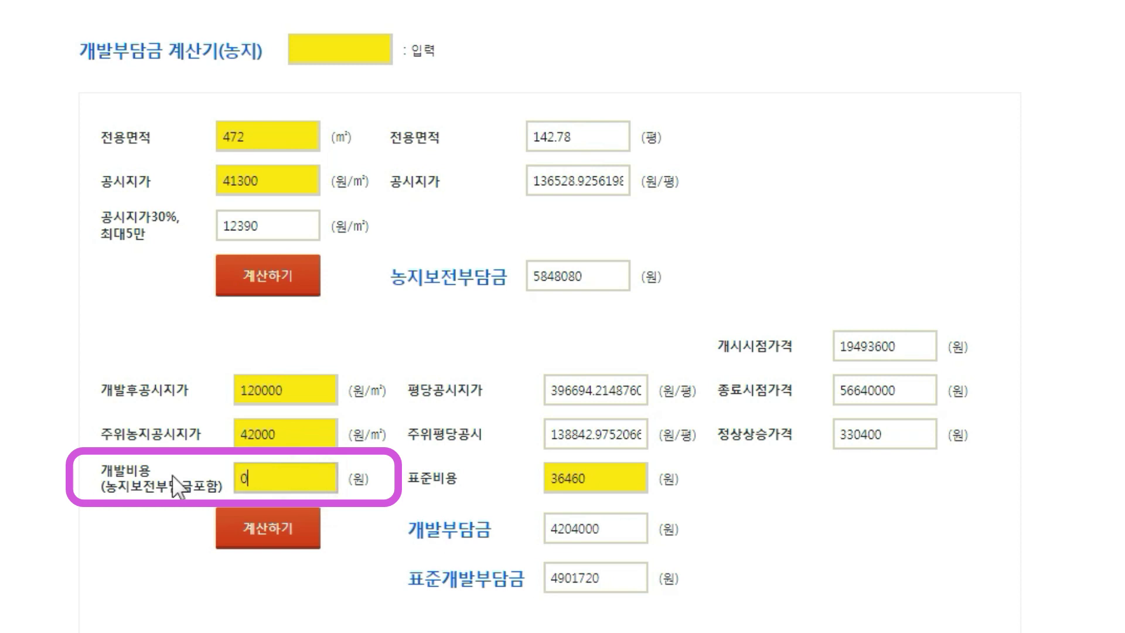
click(269, 531)
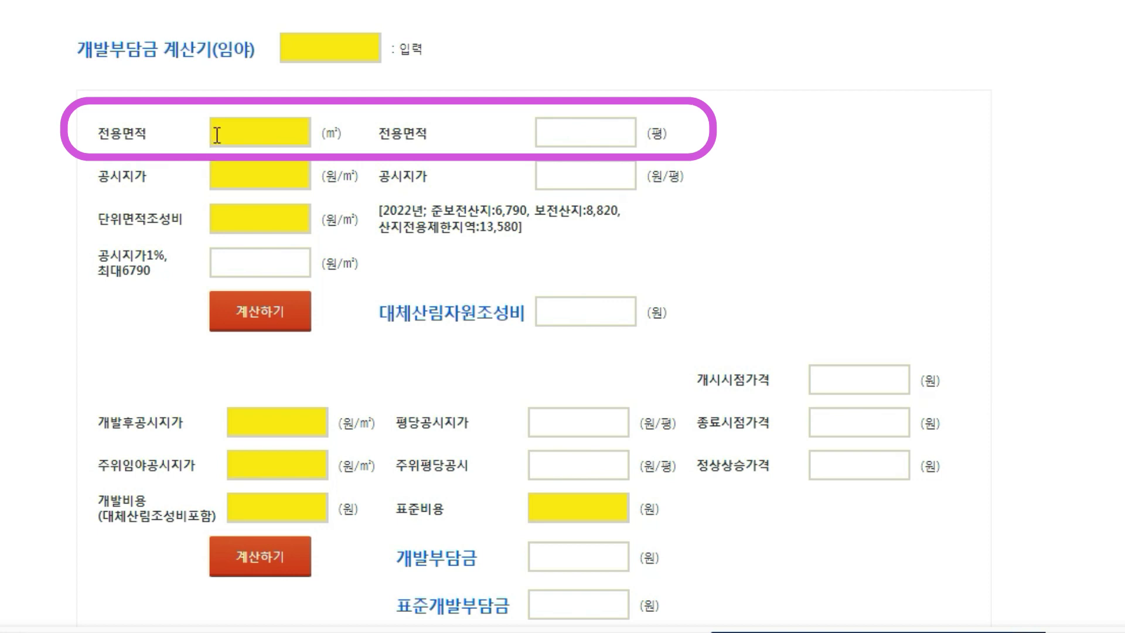
In the forest-land calculator, set 전용면적 to 3000 m², 공시지가 to 1700 and 단위면적조성비 to 6790 won/m², and calculate the 대체산림자원조성비
click(239, 133)
text(3000)
click(230, 183)
text(1700)
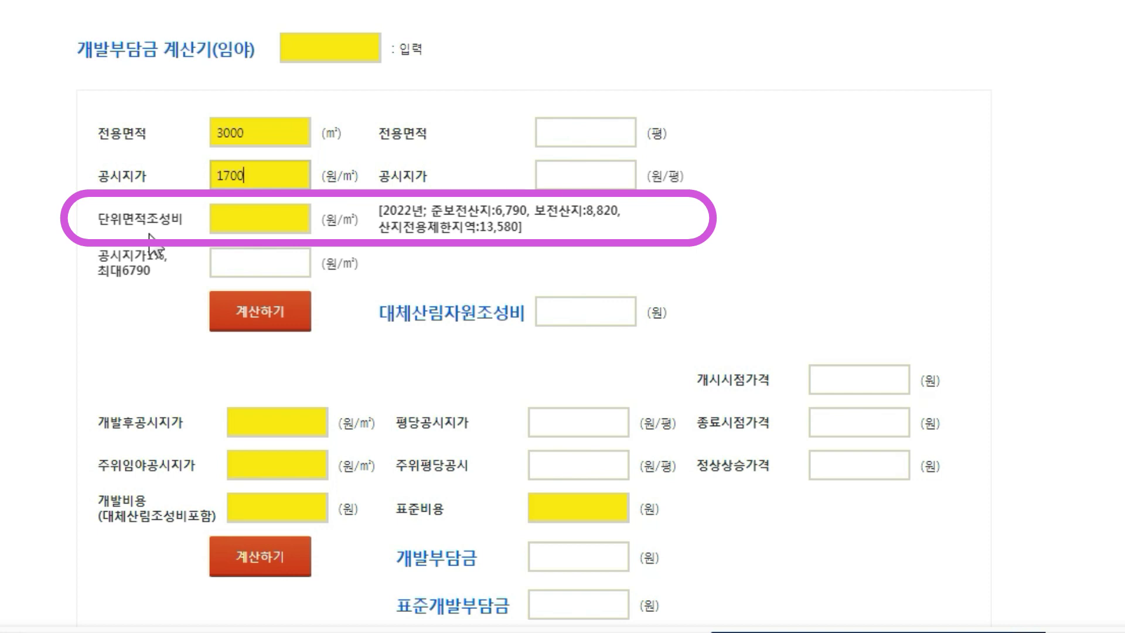
click(234, 219)
text(6)
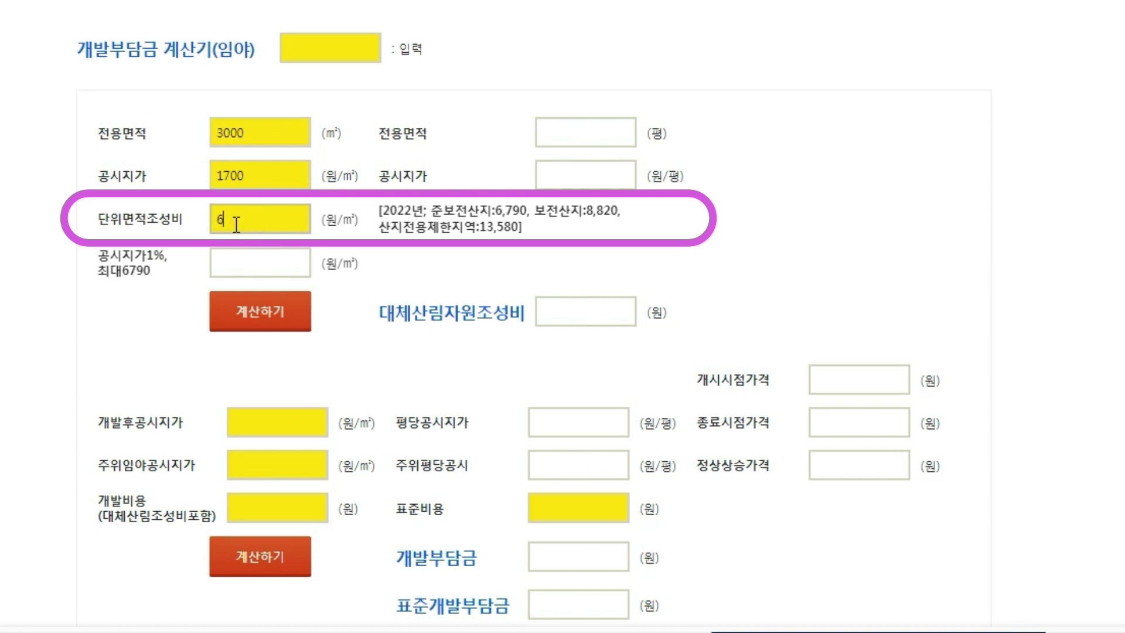
text(790)
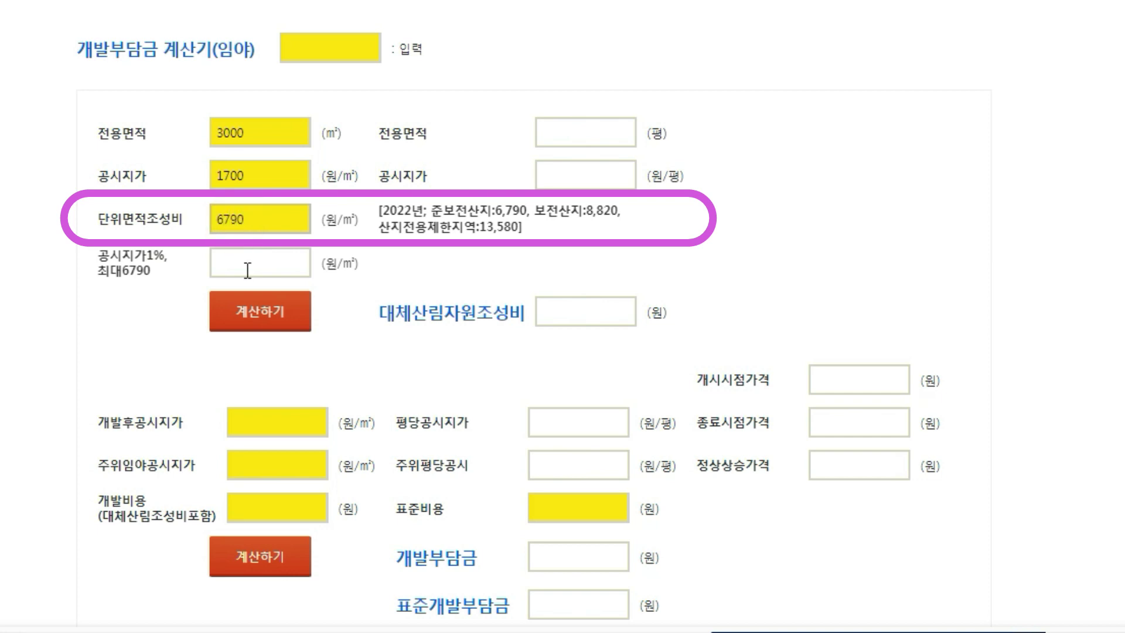
click(259, 317)
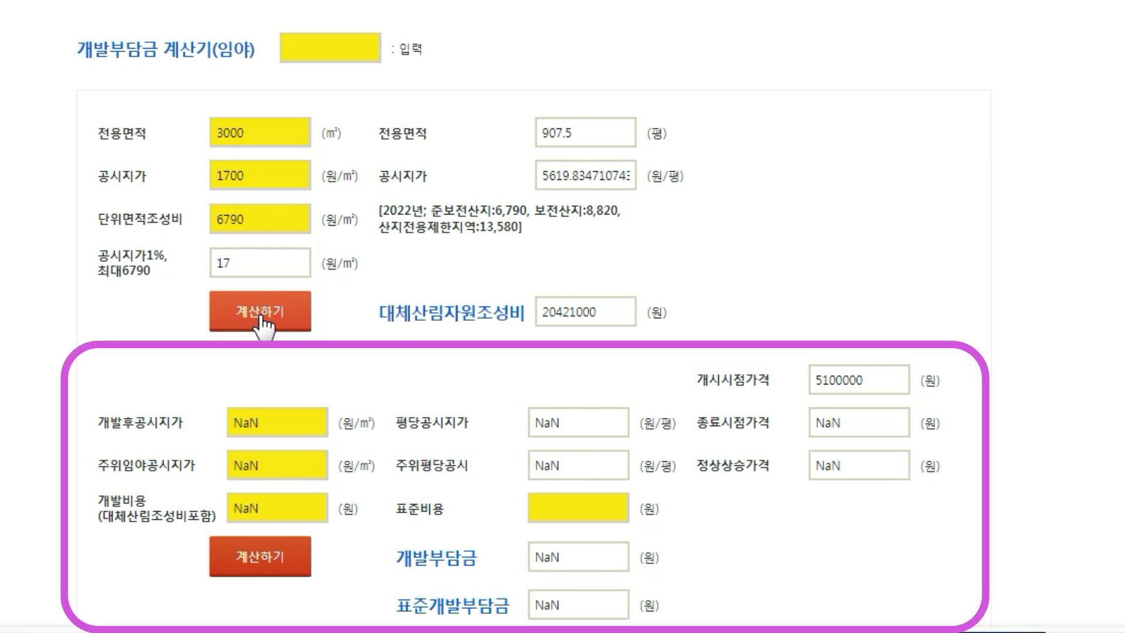
Set the forest land's 개발후공시지가 to 50000 won/m² and the 주위임야공시지가 to 2000 won/m²
double_click(284, 421)
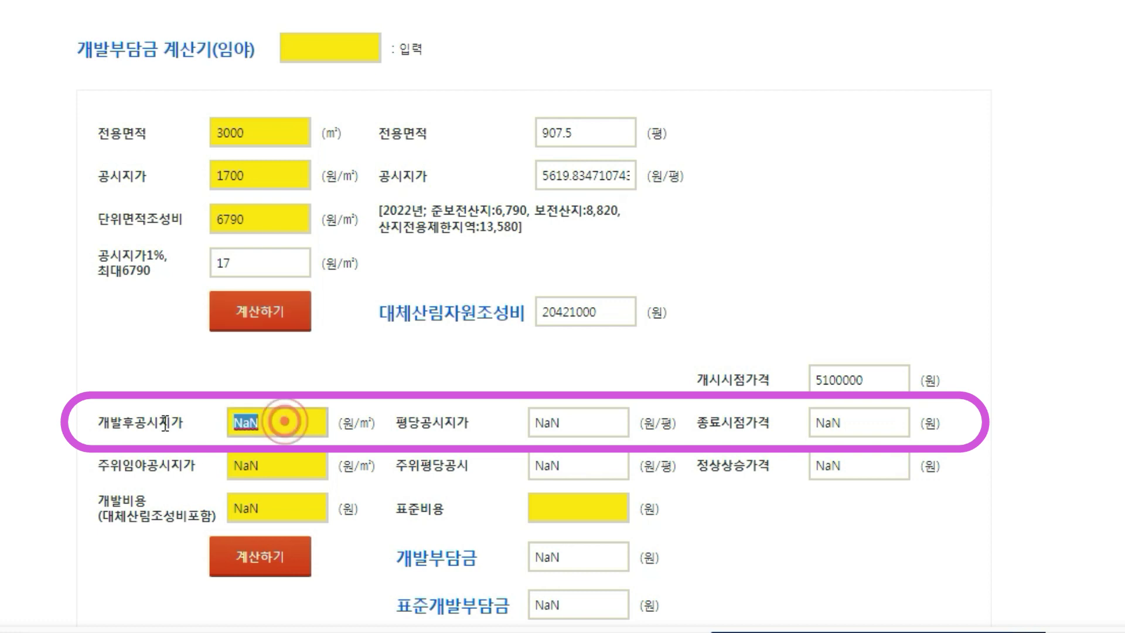
text(50000)
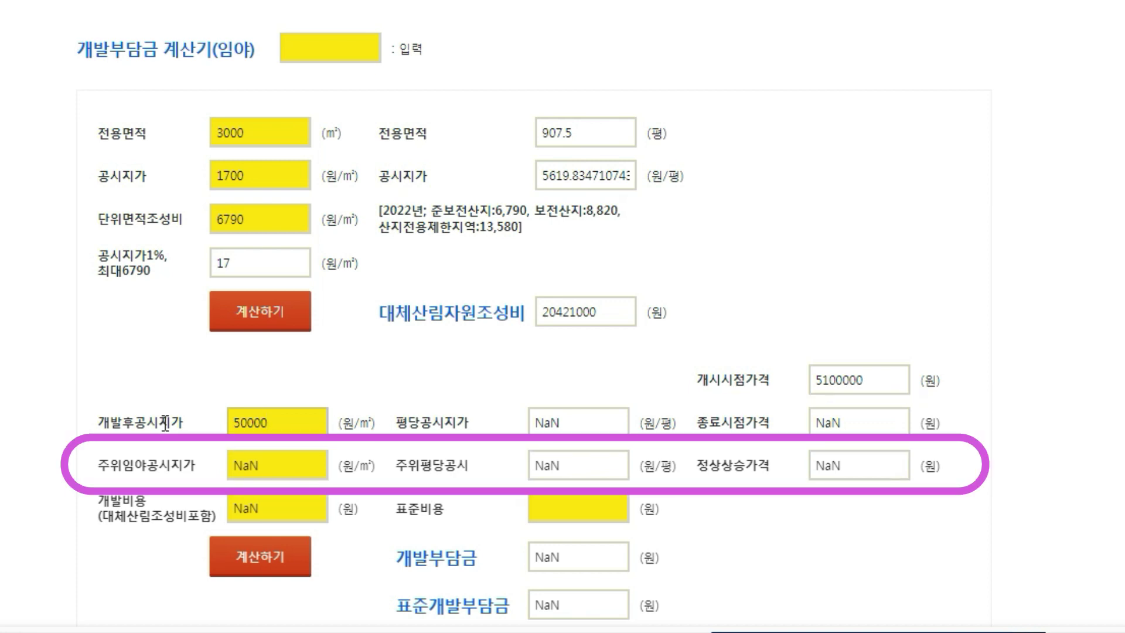
double_click(264, 465)
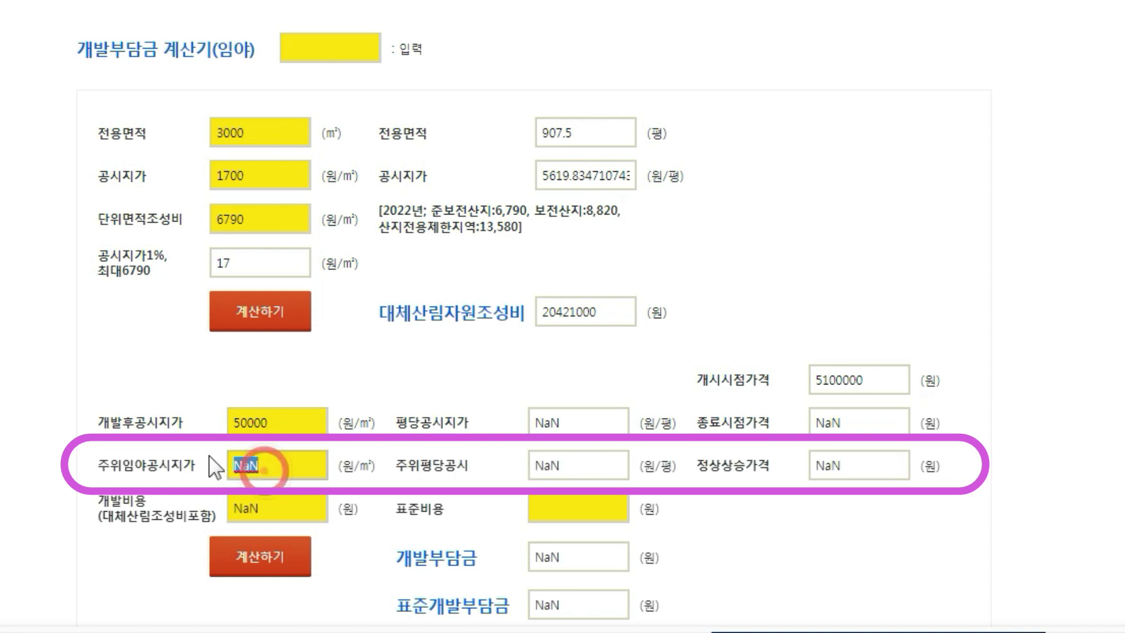
text(2000)
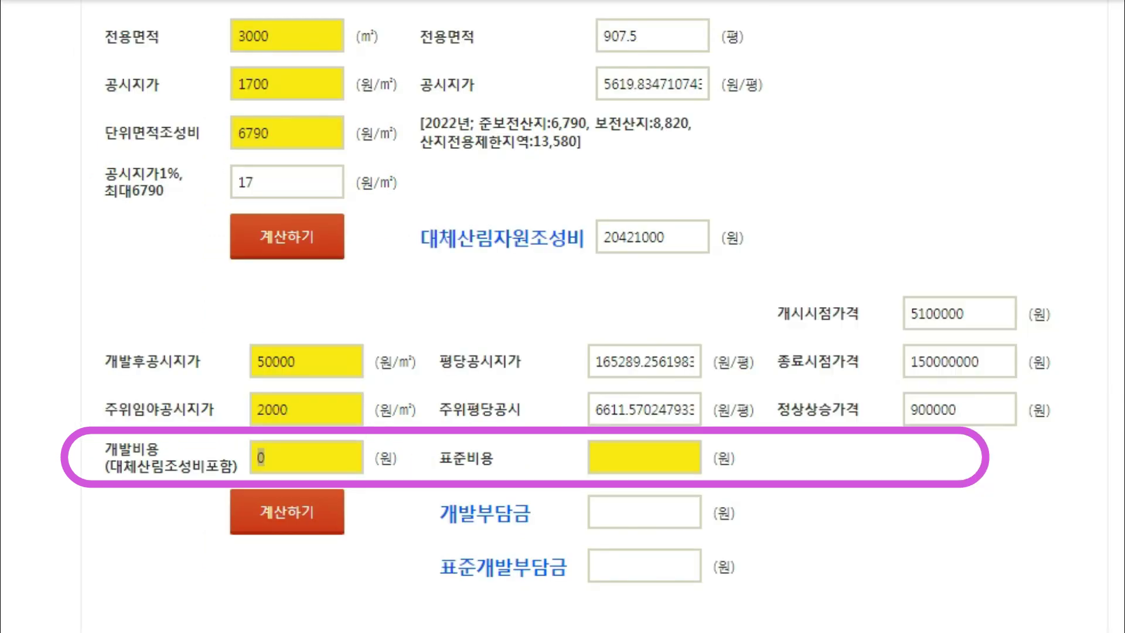
Set the forest land's 개발비용 to 40000000 won and 표준비용 to 36460 won, and calculate both development charges
double_click(259, 457)
text(40000000)
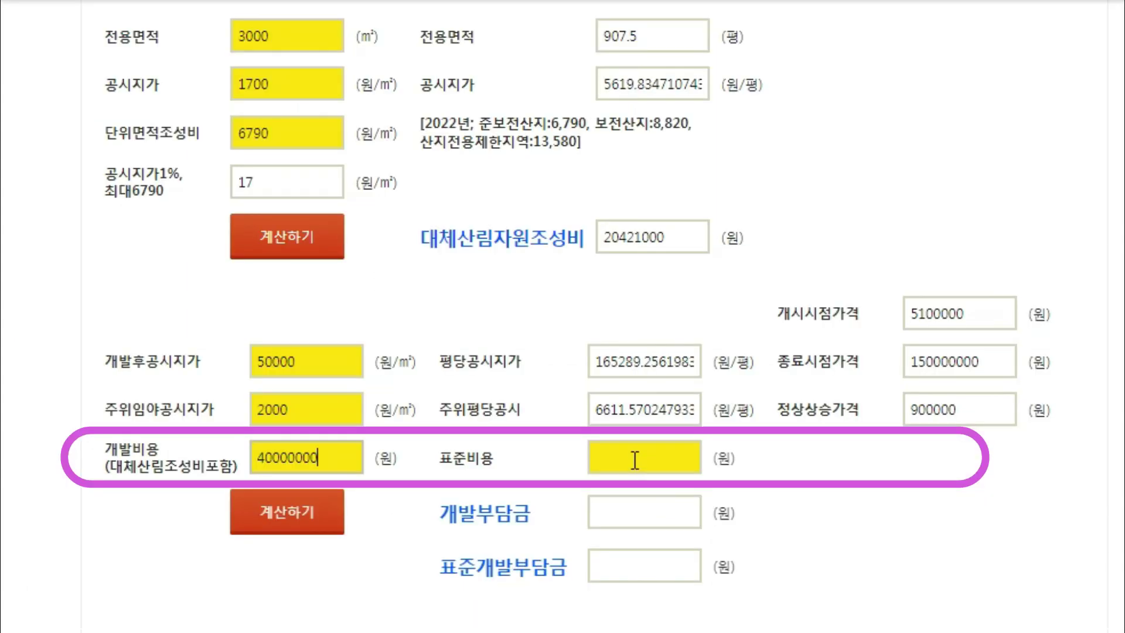
click(636, 459)
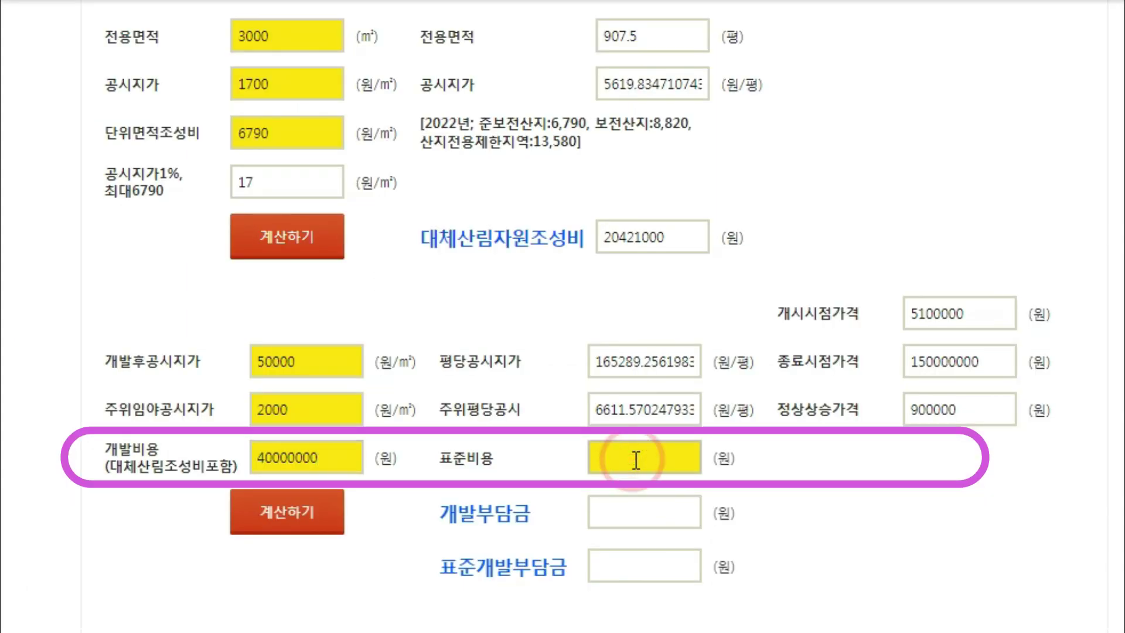
text(36460)
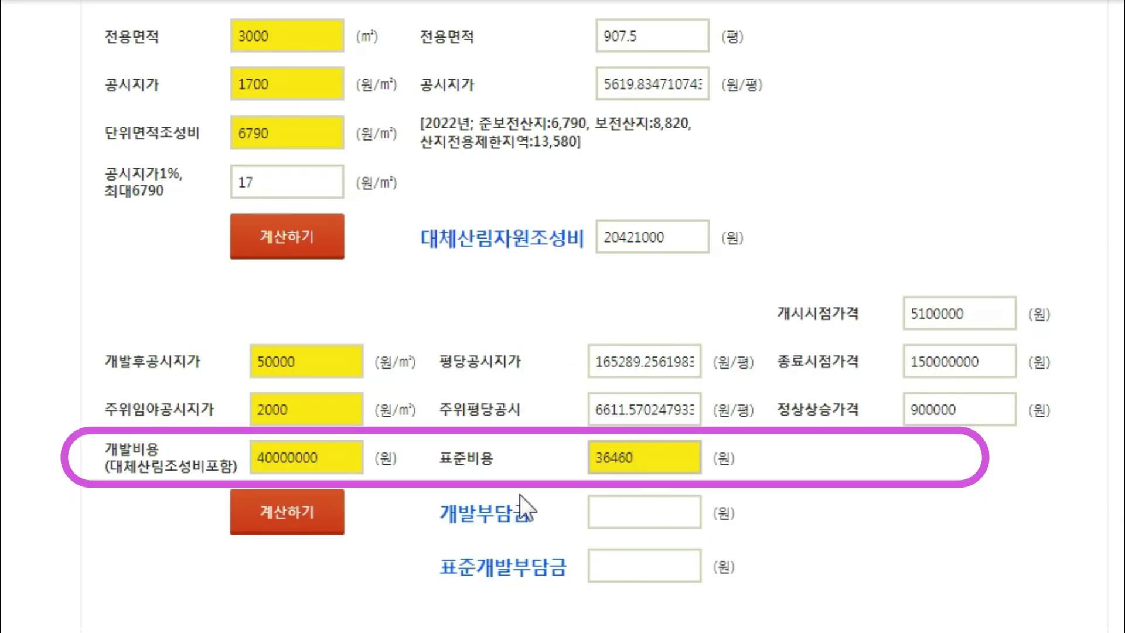
click(274, 511)
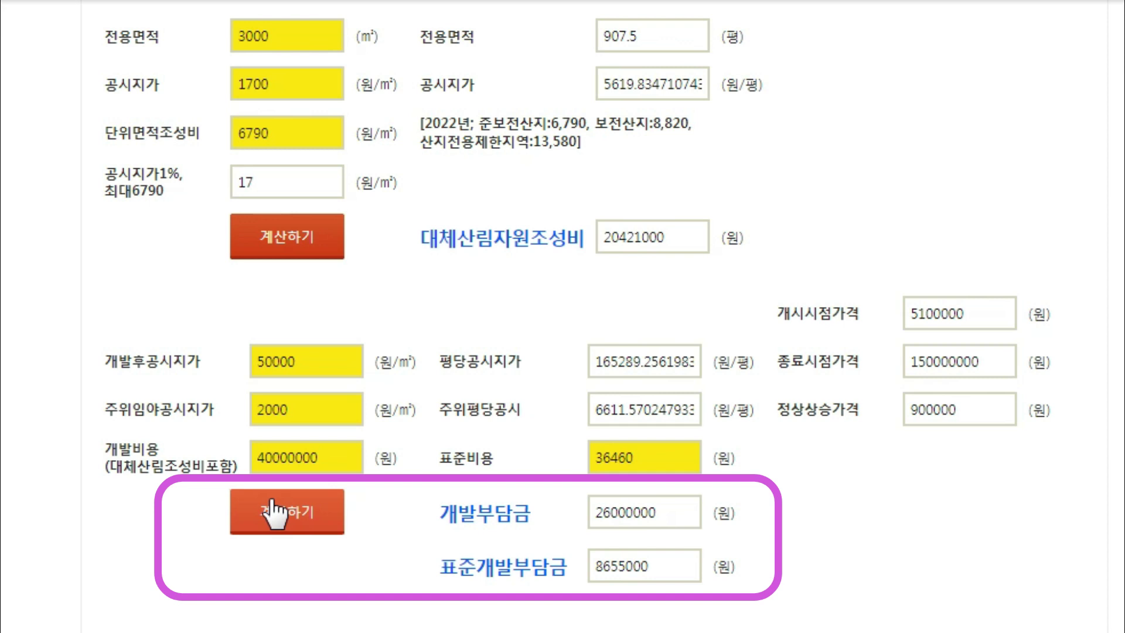
Replace the forest land's 개발비용 with 0 and recalculate the 개발부담금
double_click(331, 458)
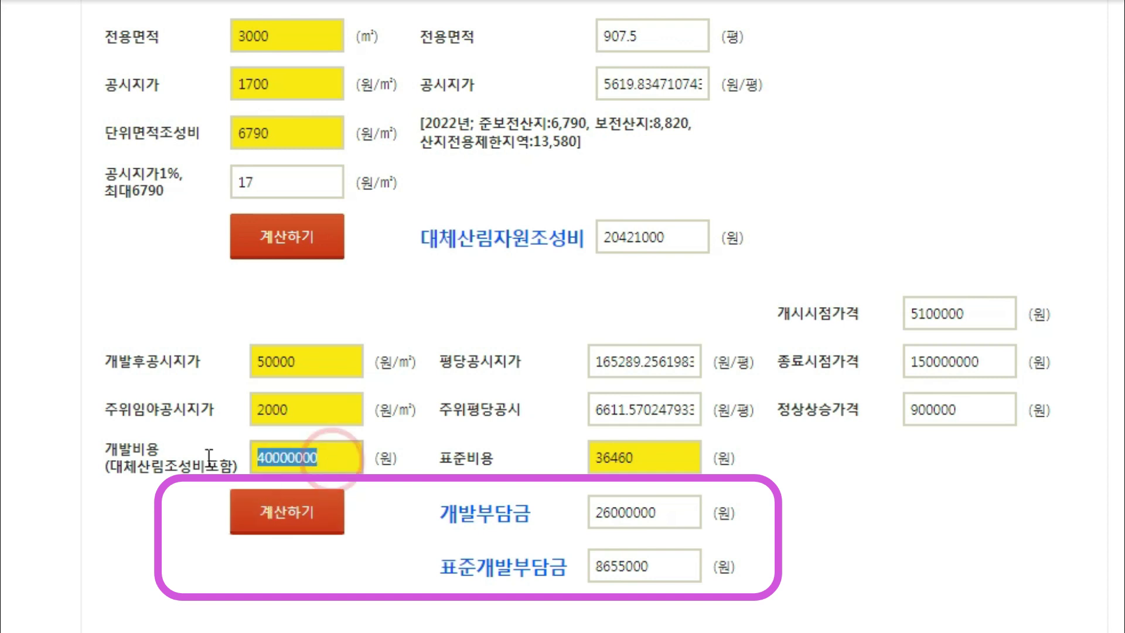
text(0)
click(264, 516)
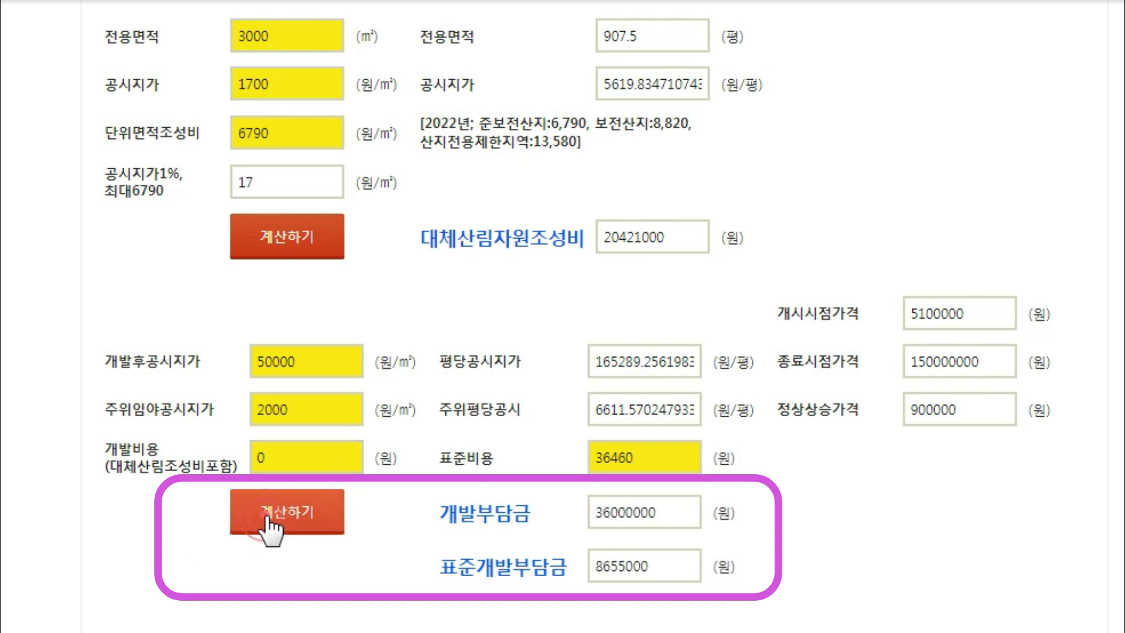